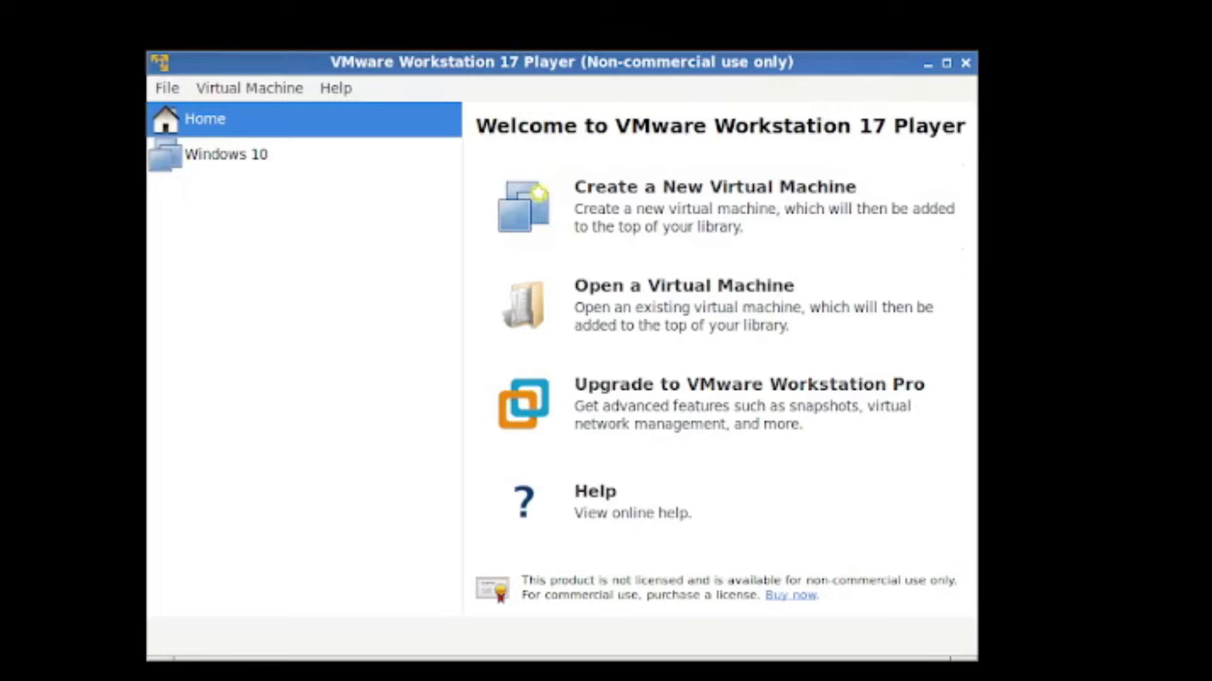
# - Power on the Windows 10 virtual machine and give it the keyboard and mouse input
pyautogui.click(226, 154)
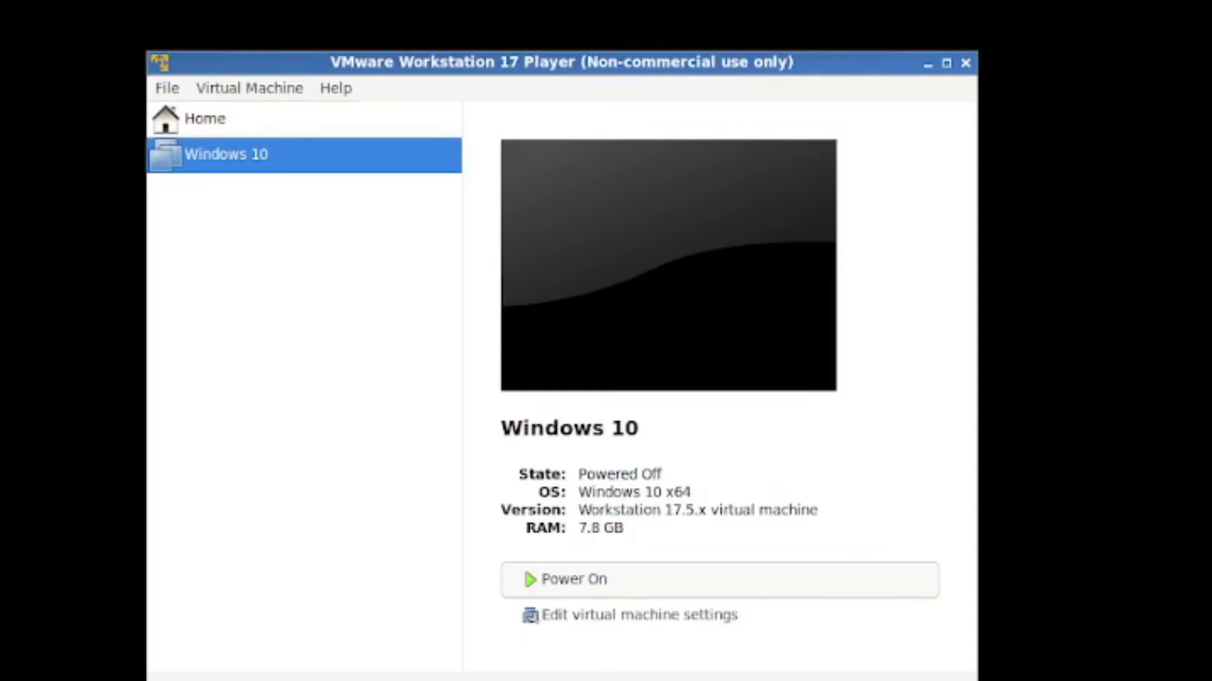
pyautogui.click(568, 579)
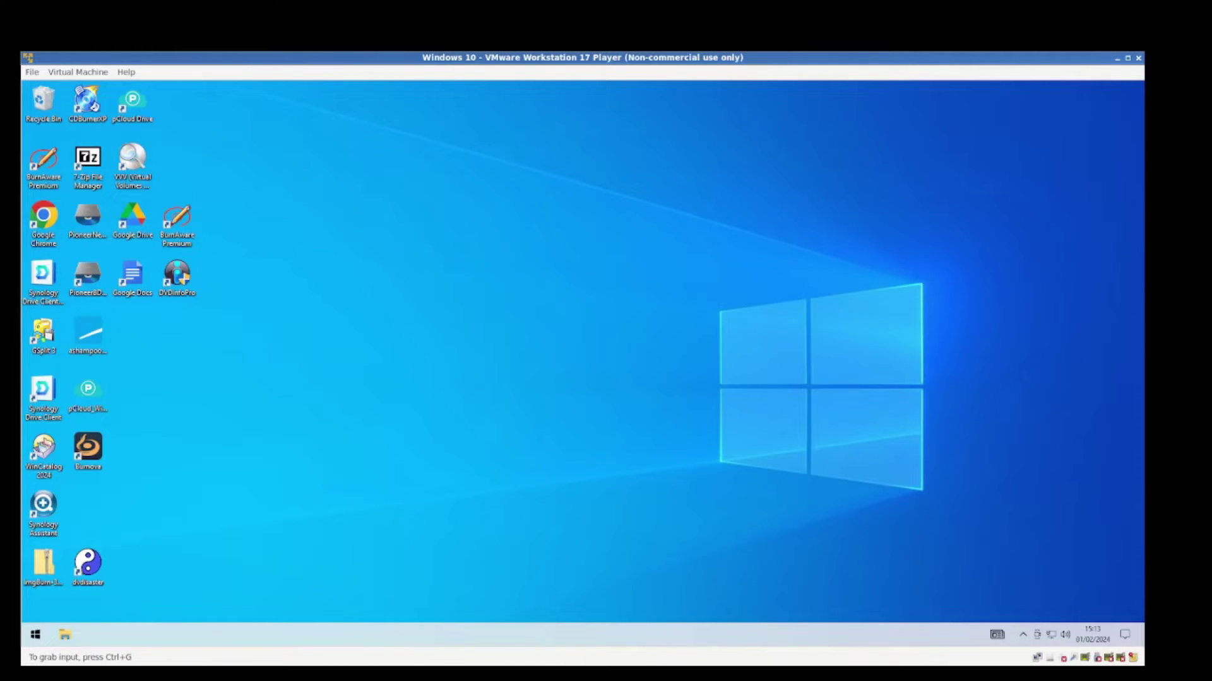
pyautogui.hotkey('ctrl', 'g')
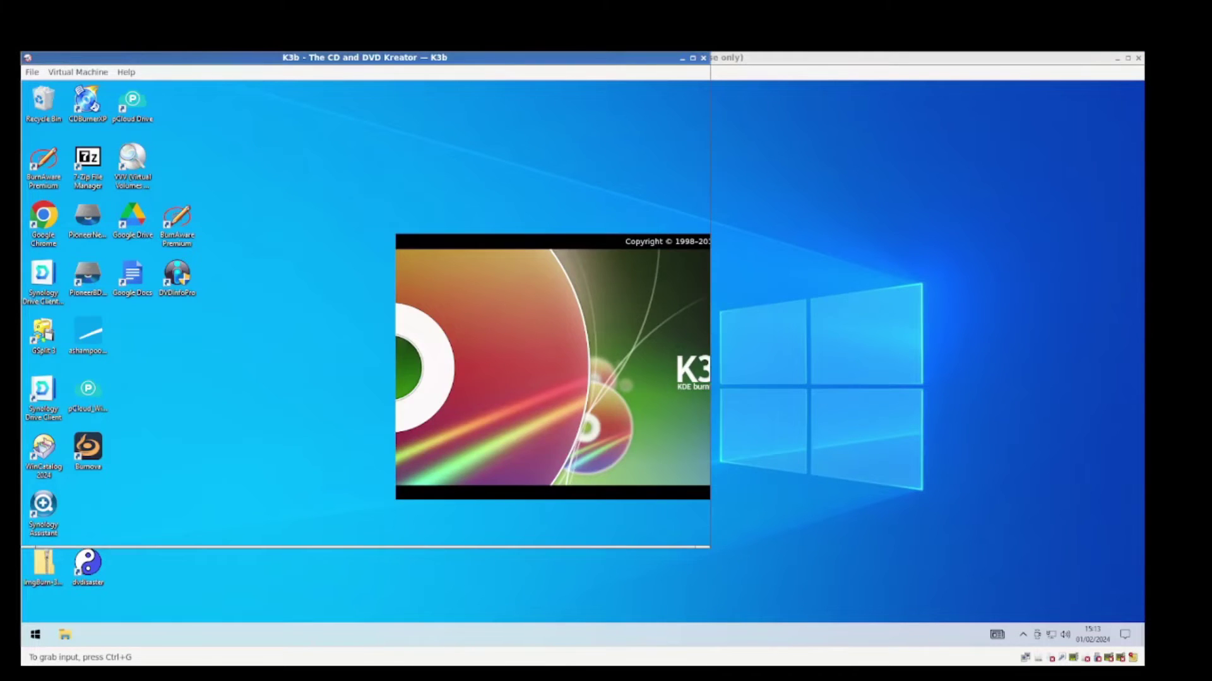
# - Check the Pioneer burner and its inserted disc in K3b on the host, and return to the Windows 10 virtual machine
pyautogui.press('Return')
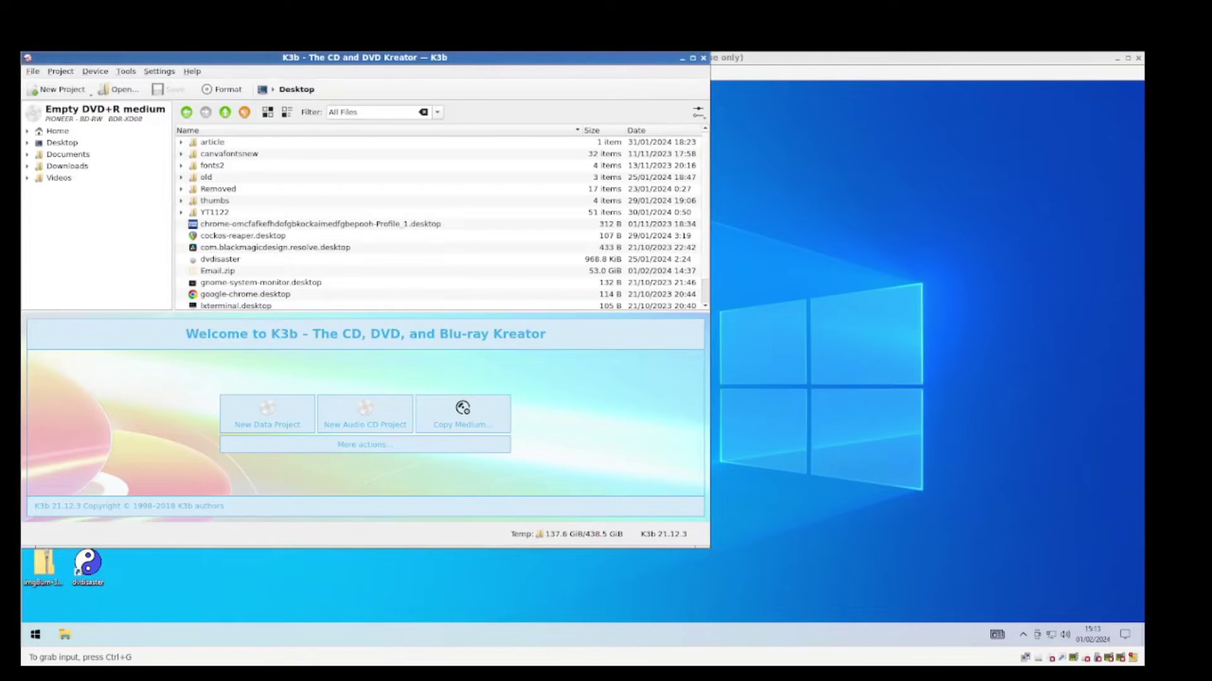
pyautogui.hotkey('alt', 'Tab')
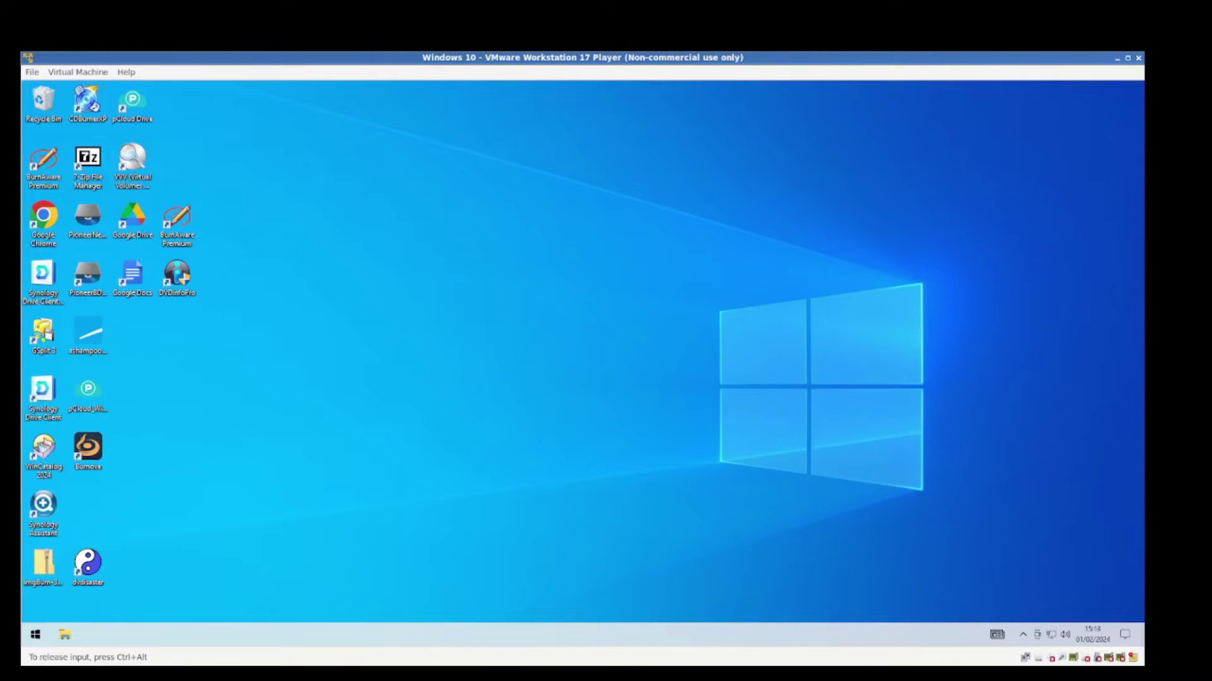
# - Connect the Pioneer Blu-ray Drive to the virtual machine, disconnecting it from the host
pyautogui.hotkey('ctrl', 'alt')
pyautogui.click(78, 72)
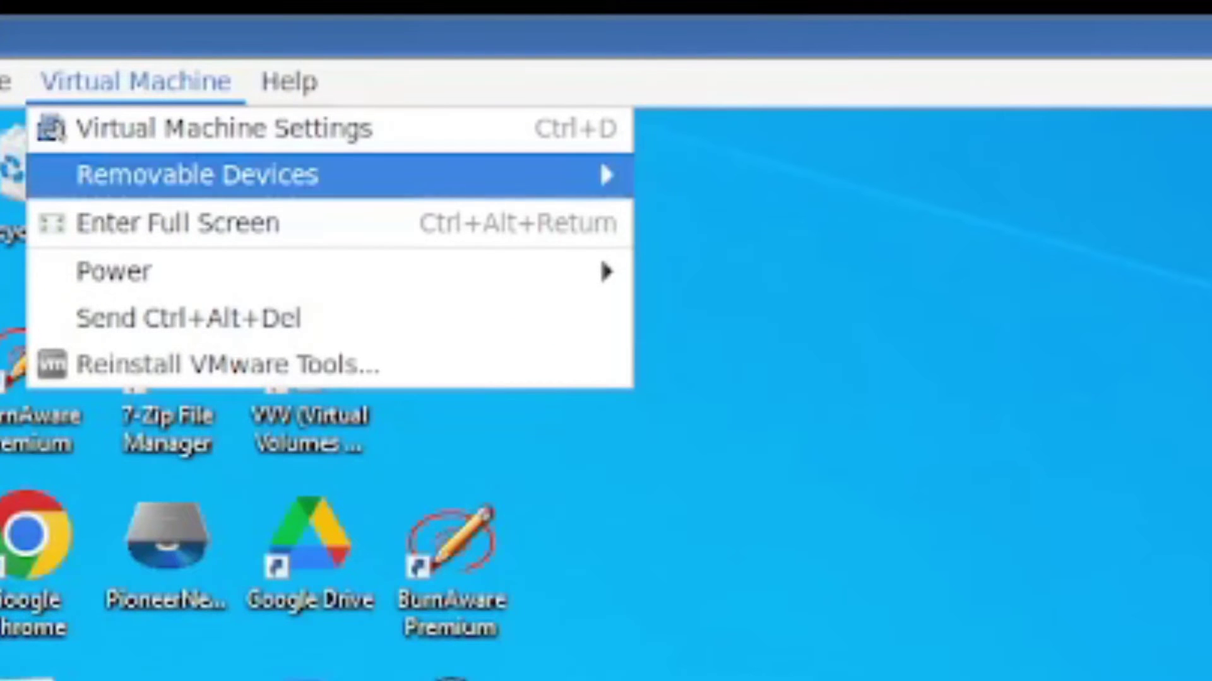
pyautogui.moveTo(315, 175)
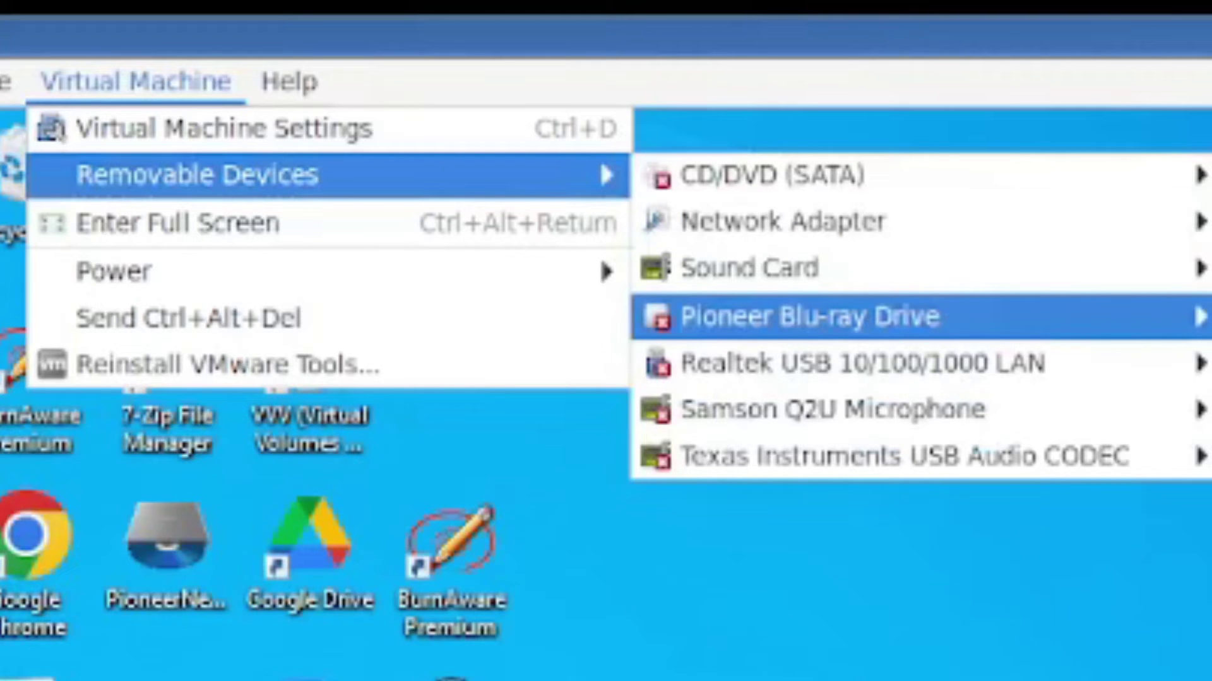
pyautogui.moveTo(808, 316)
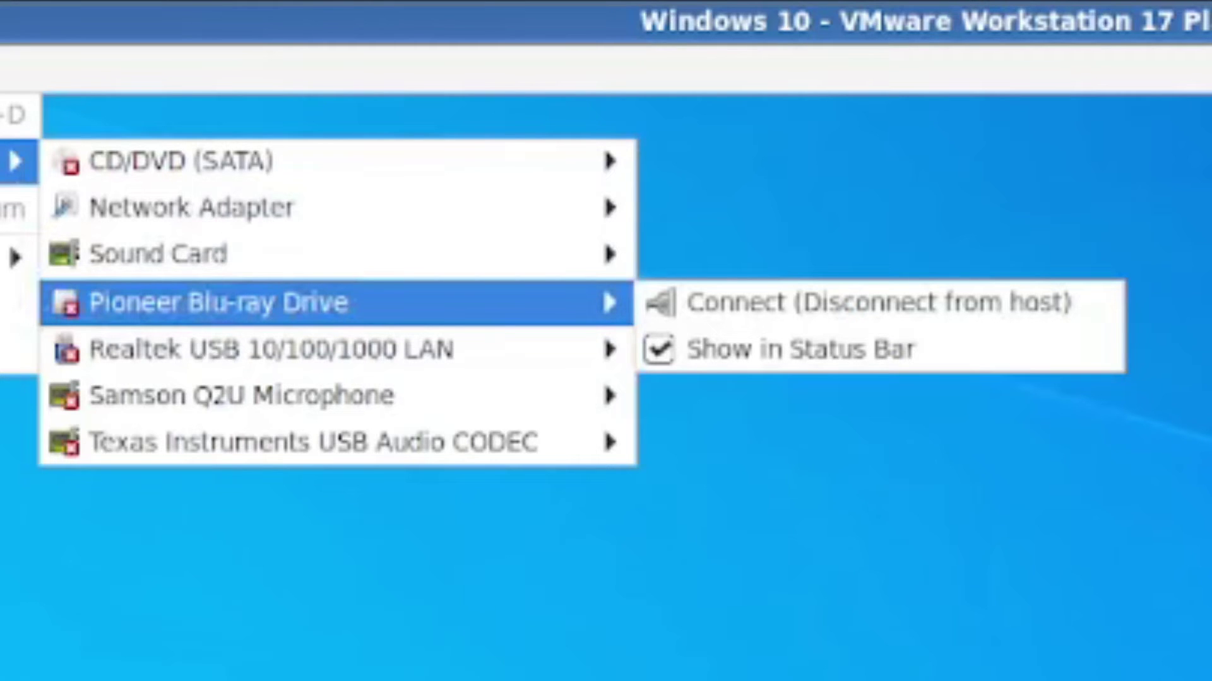
pyautogui.click(883, 303)
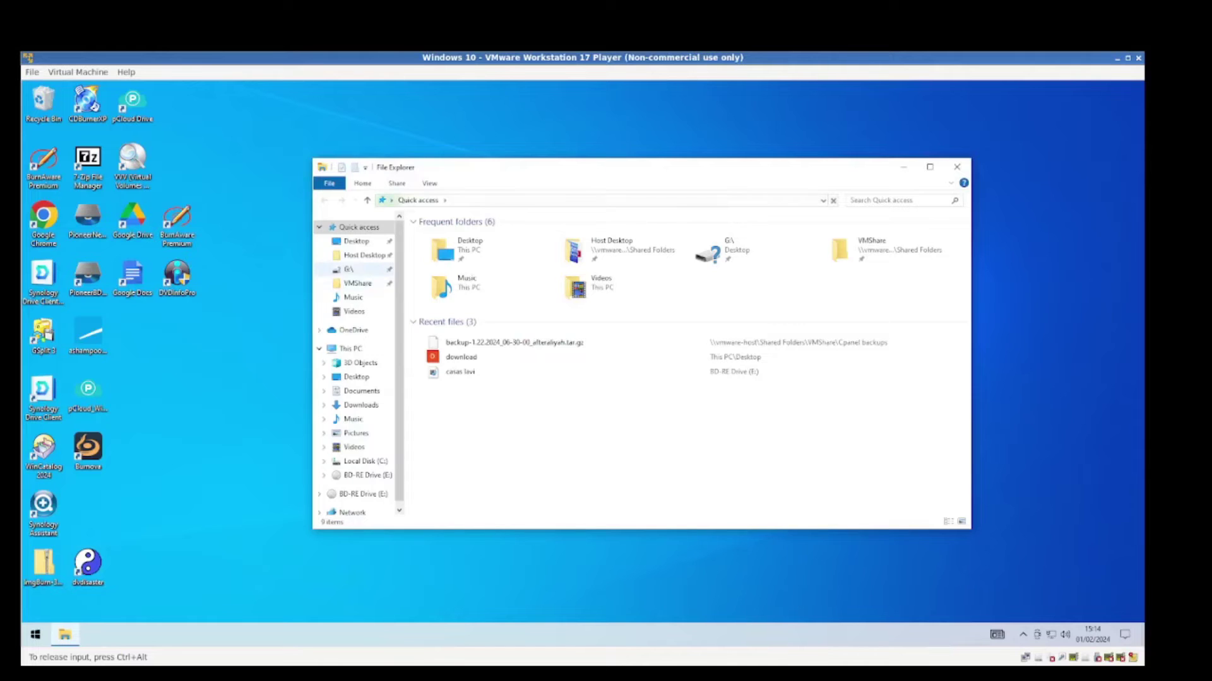
# - In the guest's File Explorer, open the Cpanel backups folder in VMShare and widen the name column to show the full file names
pyautogui.click(358, 283)
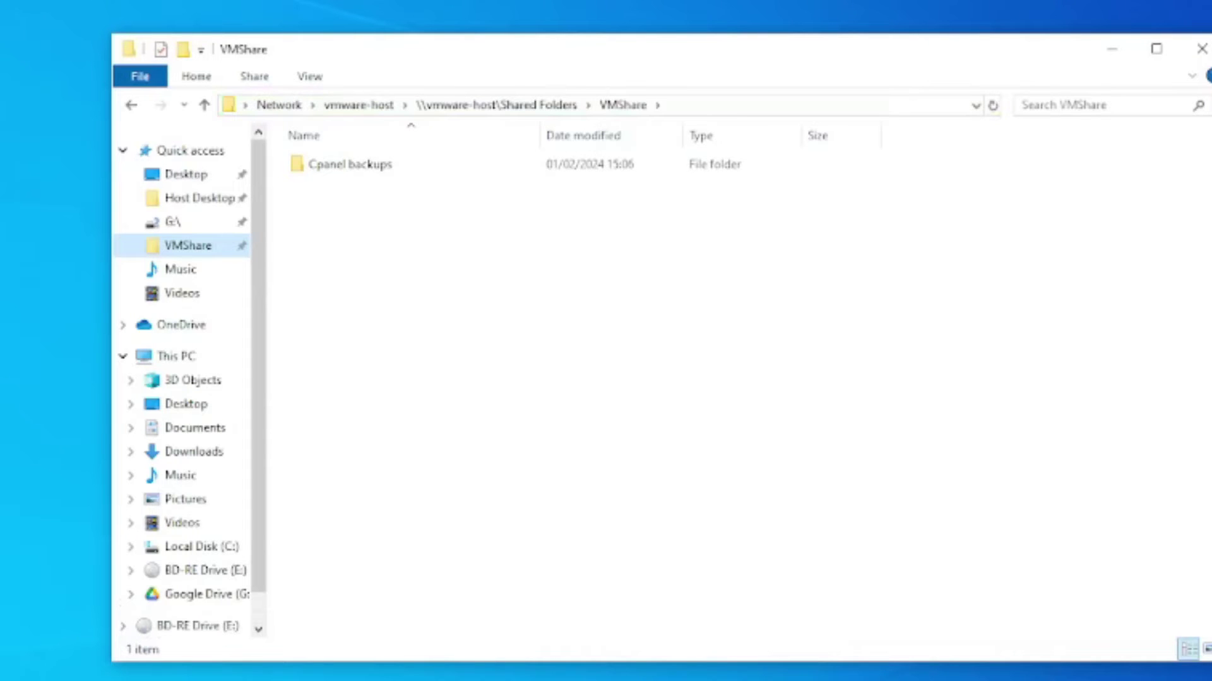
pyautogui.doubleClick(350, 164)
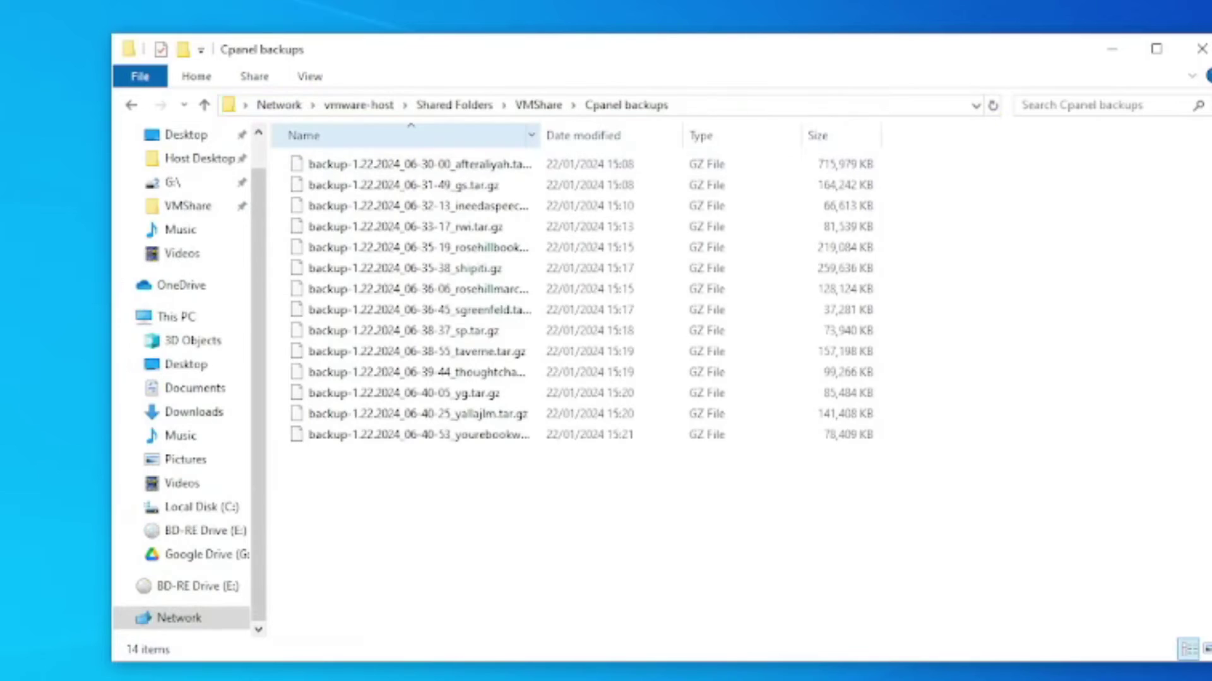
pyautogui.moveTo(540, 135); pyautogui.dragTo(638, 135)
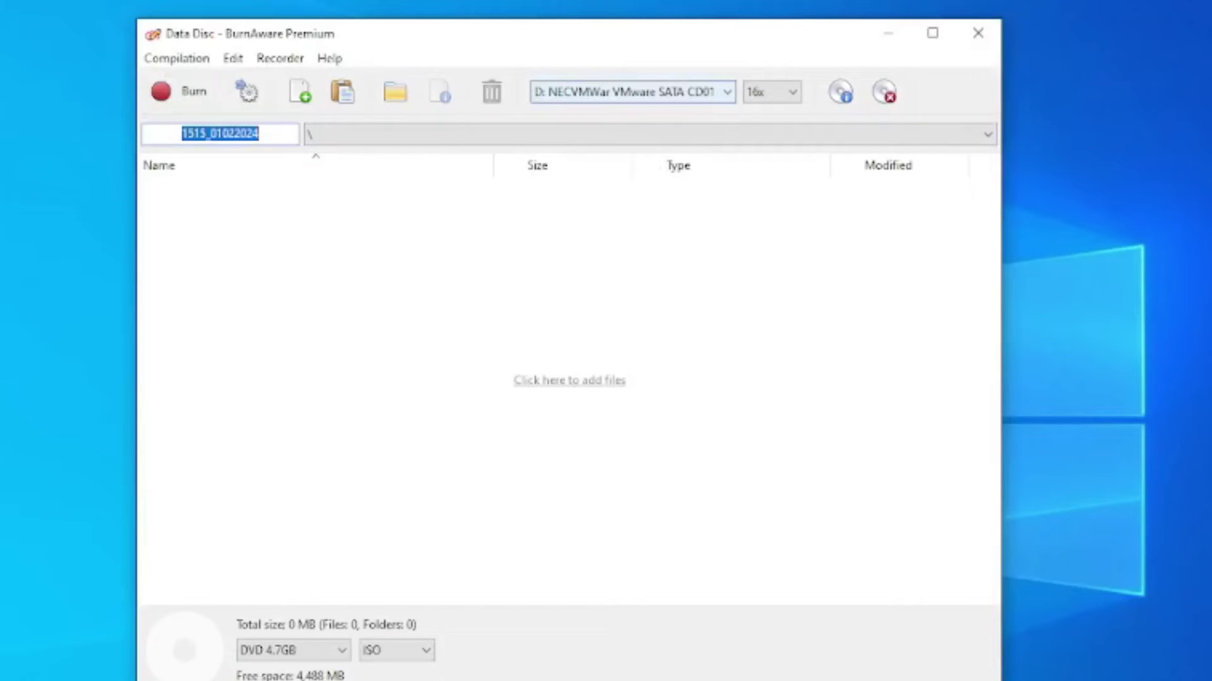
# - In BurnAware's data disc compilation, select the recorder E: PIONEER BD-RW BDR-XD08 and name the disc CpanelBackup0124
pyautogui.click(631, 93)
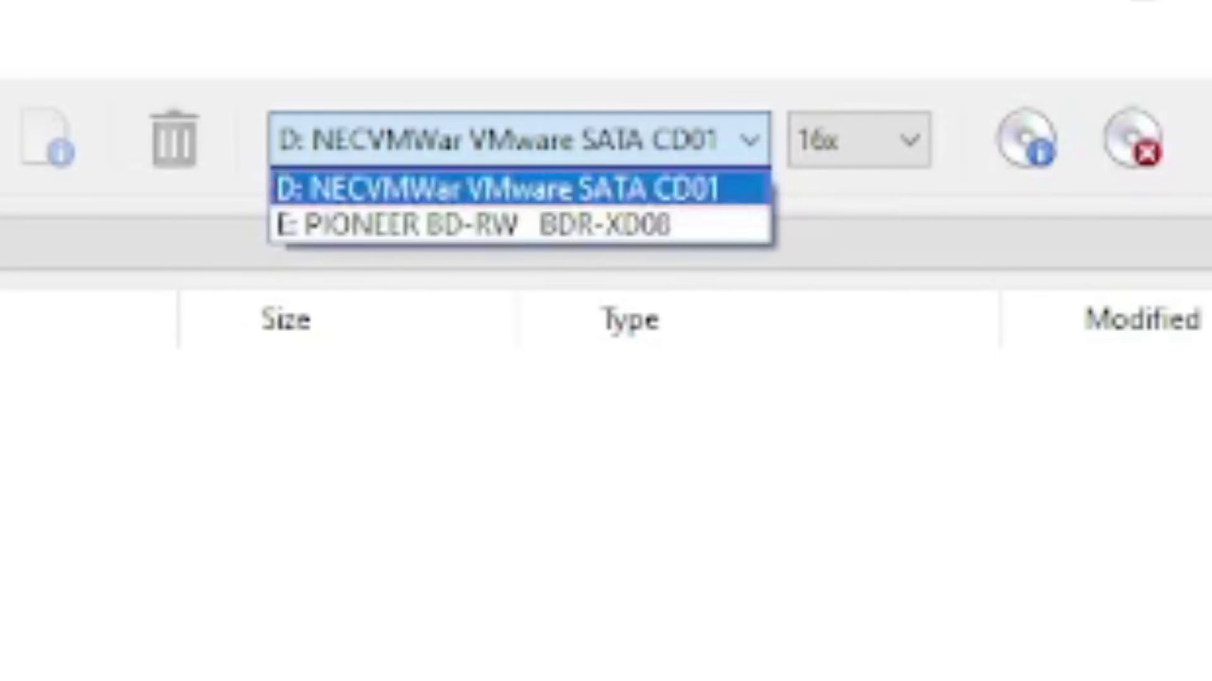
pyautogui.press('Down')
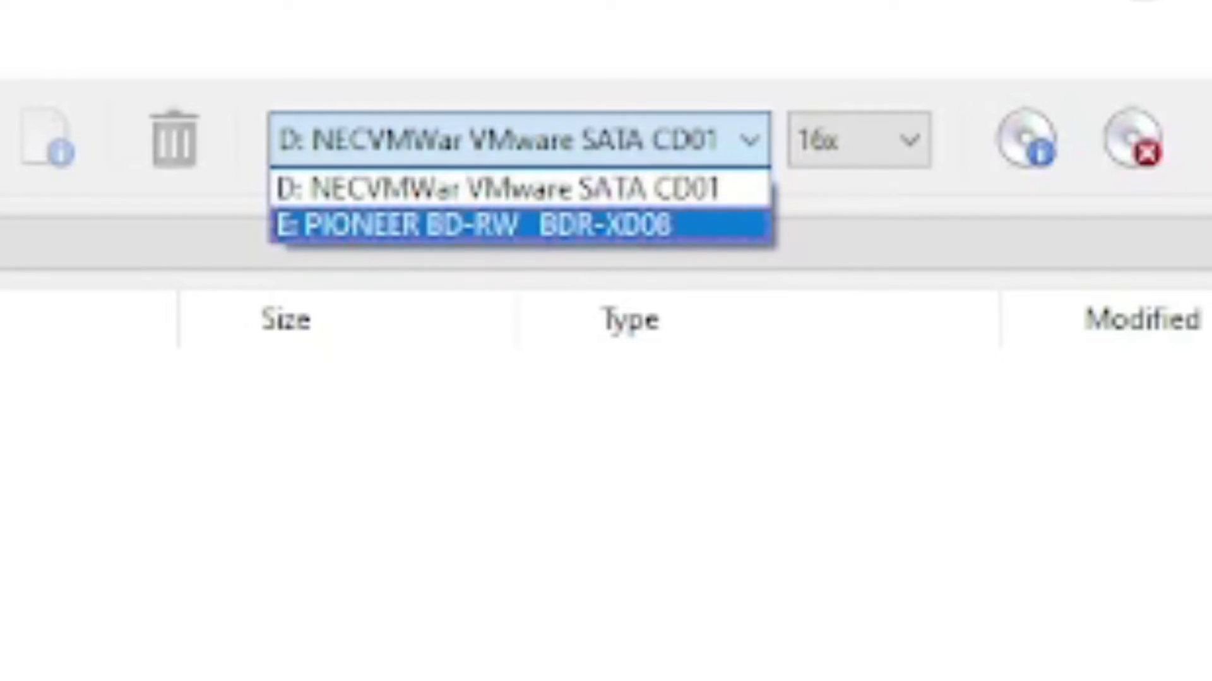
pyautogui.press('Up')
pyautogui.press('Down')
pyautogui.press('Up')
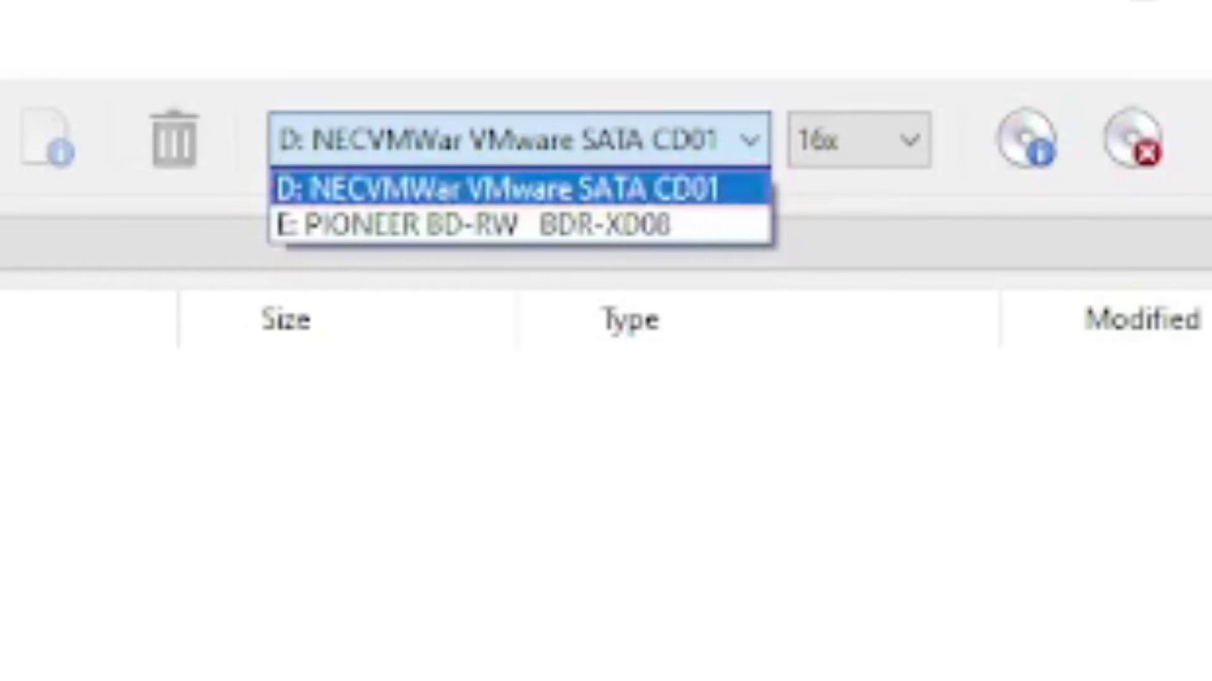
pyautogui.press('Down')
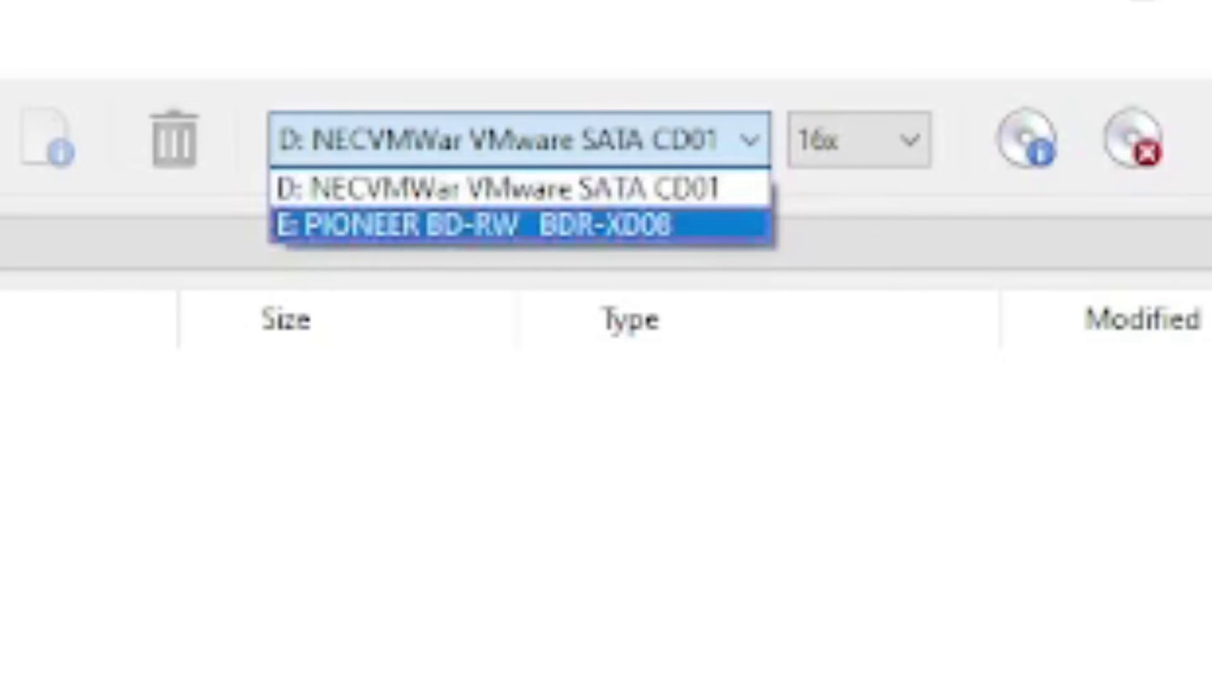
pyautogui.press('Return')
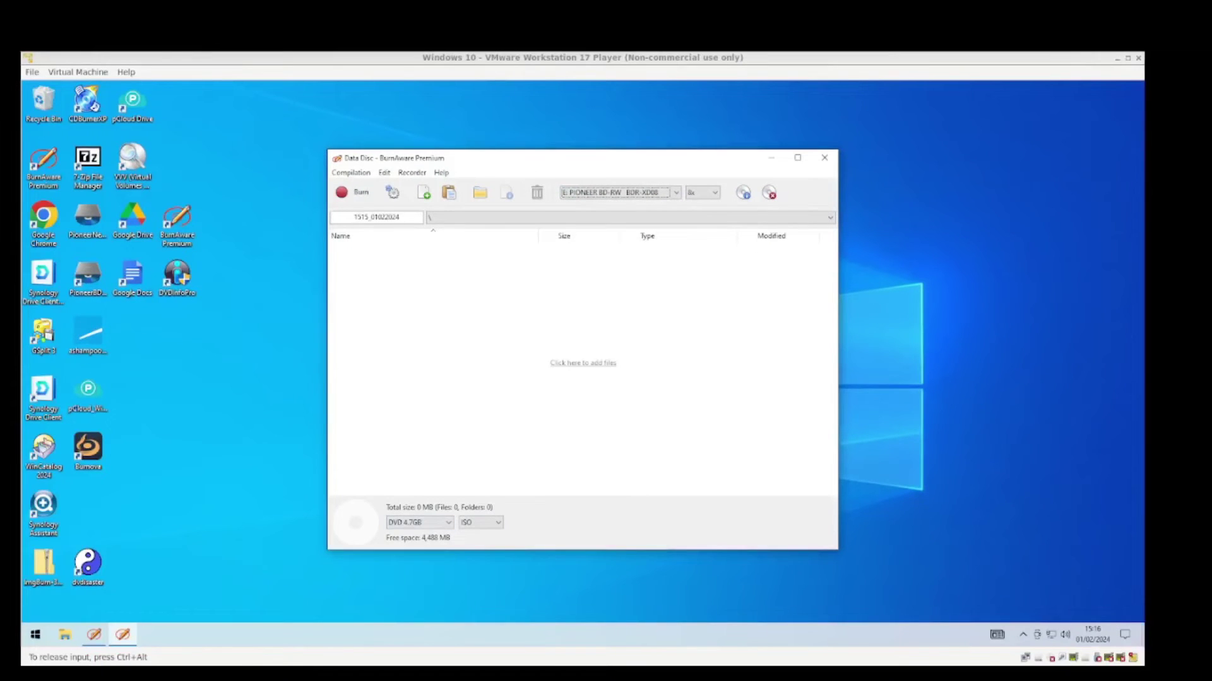
pyautogui.doubleClick(376, 217)
pyautogui.write('CpanelBackup0124')
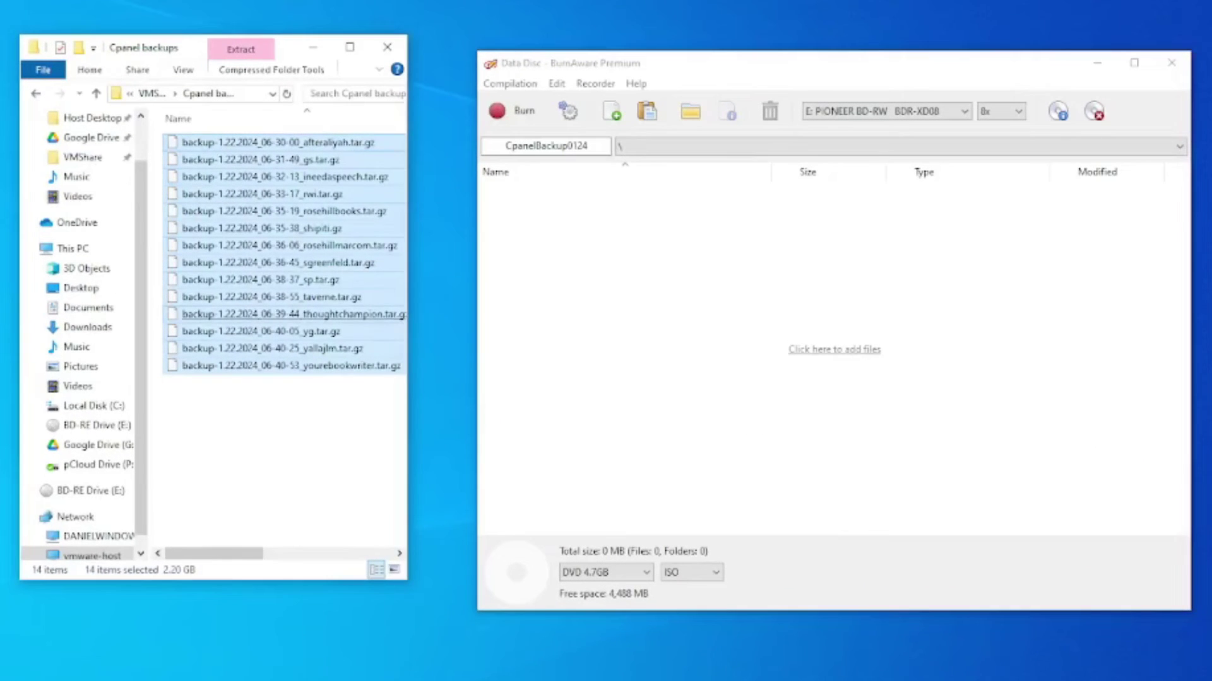
# - Add all selected backup archives from the Cpanel backups folder to the compilation and start burning the disc
pyautogui.moveTo(353, 313); pyautogui.dragTo(814, 402)
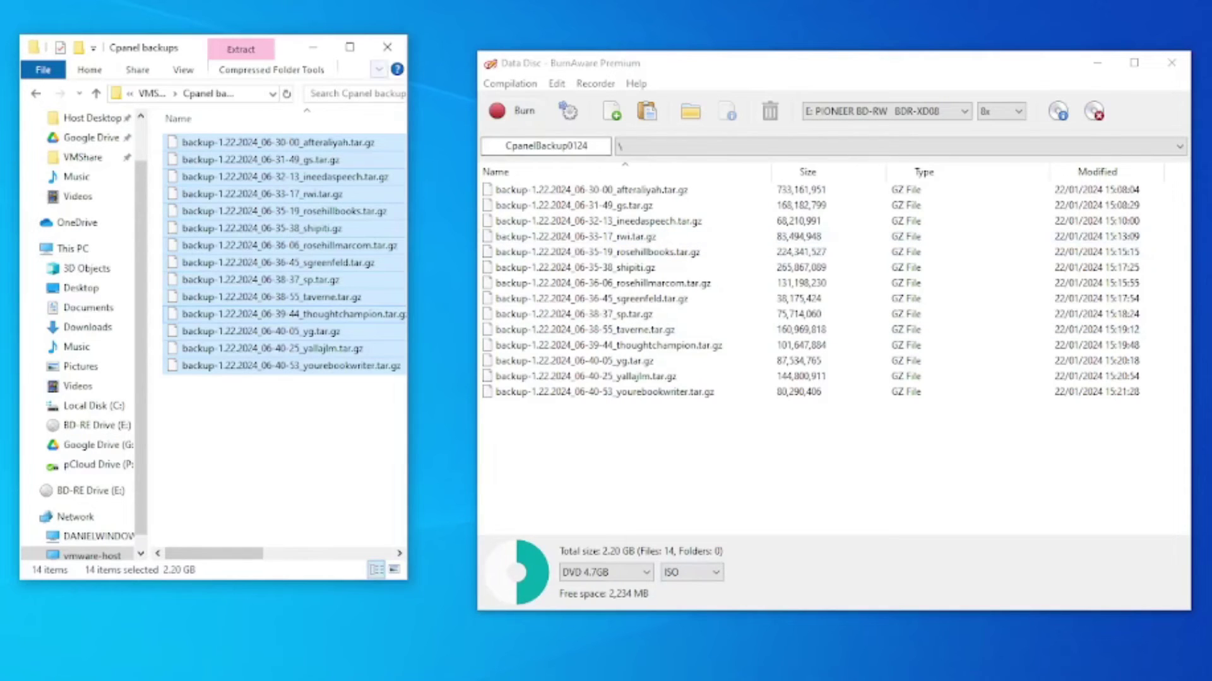
pyautogui.click(388, 47)
pyautogui.moveTo(838, 74); pyautogui.dragTo(538, 43)
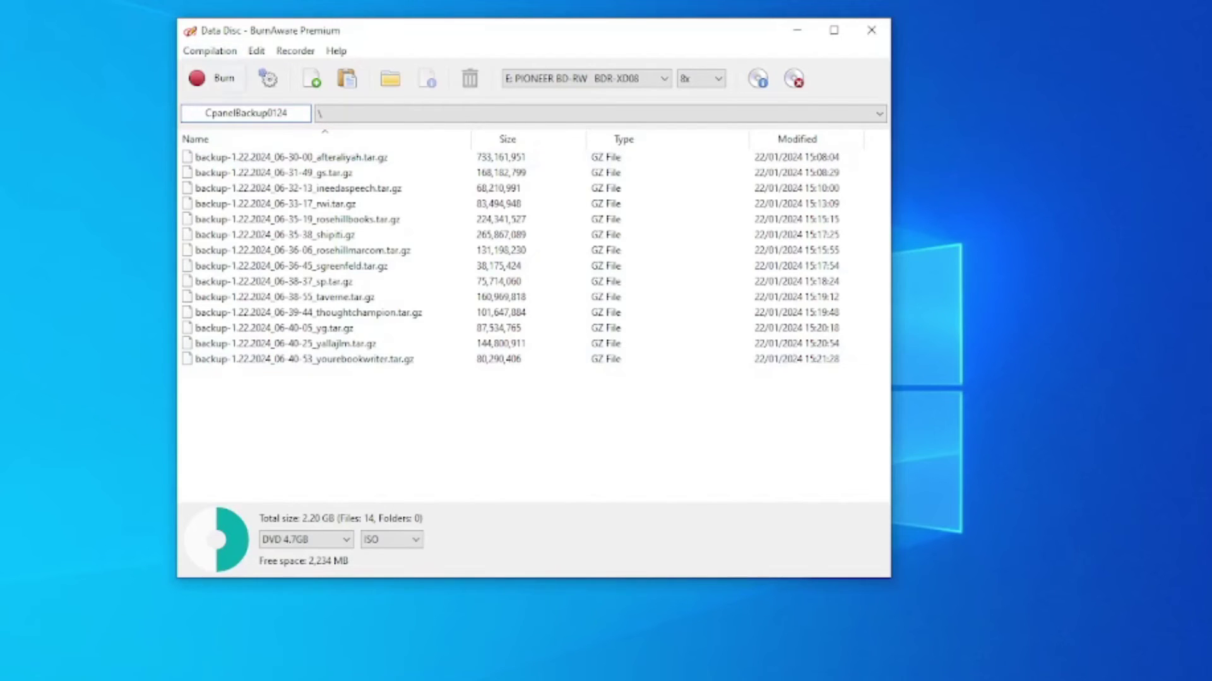
pyautogui.click(210, 78)
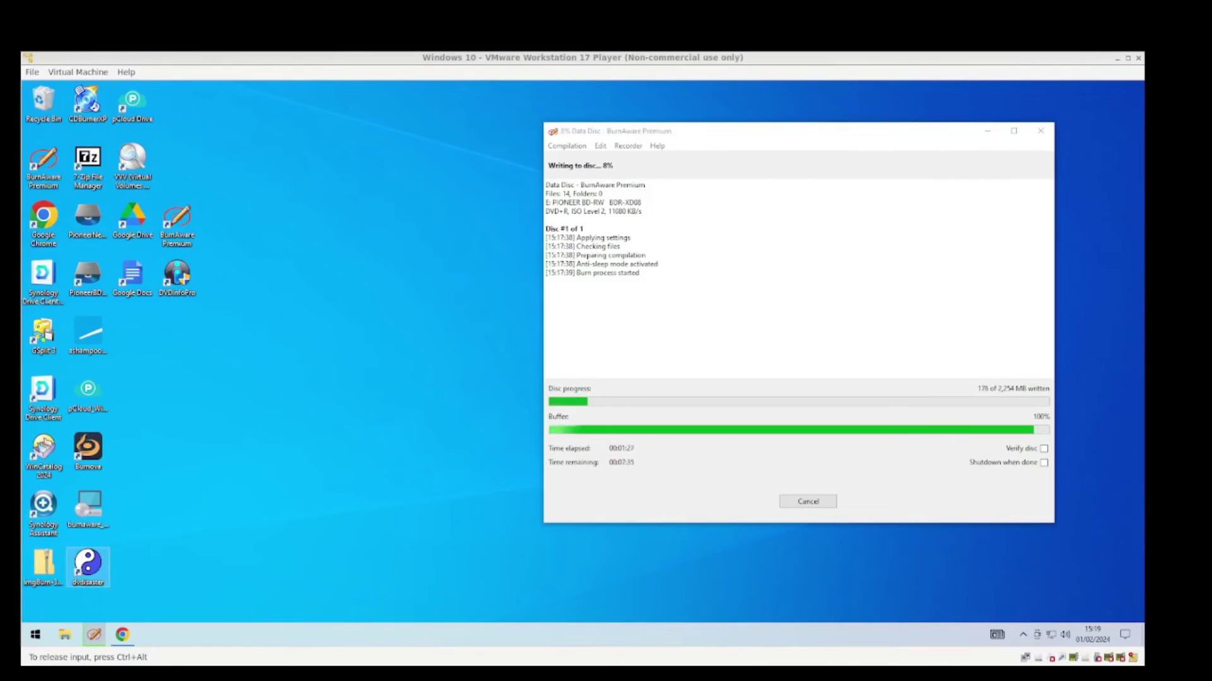
# - Open dvdisaster in the virtual machine and examine its list of available drives
pyautogui.doubleClick(88, 566)
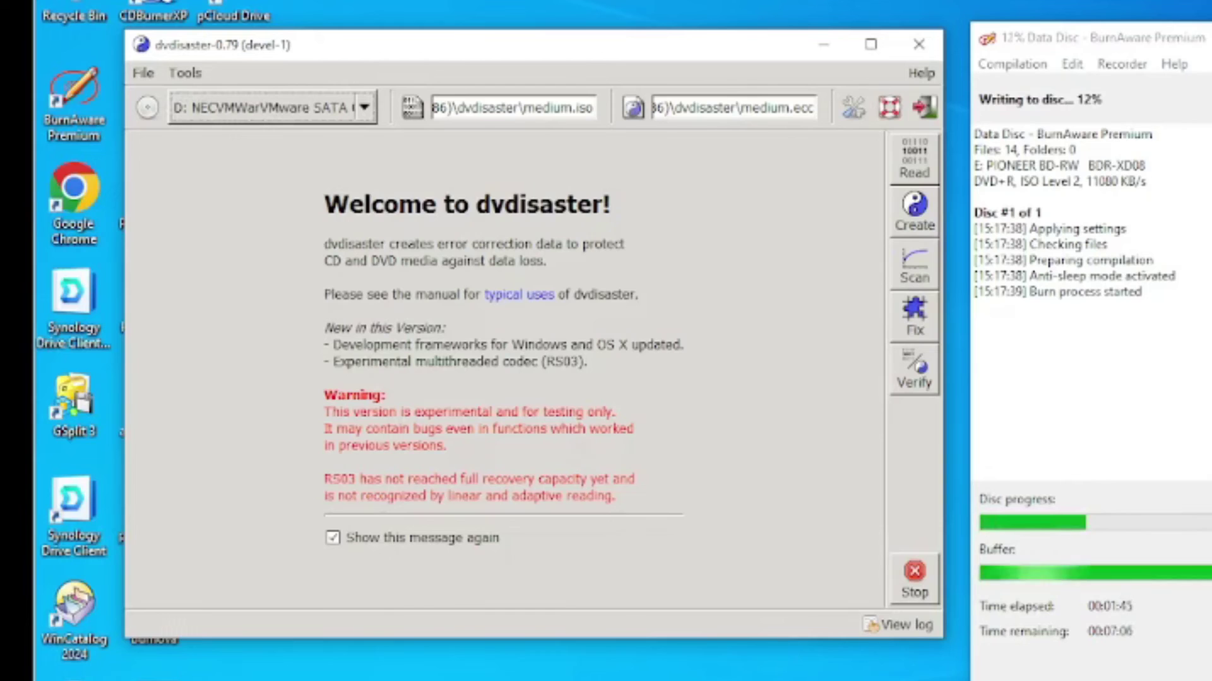
pyautogui.click(271, 107)
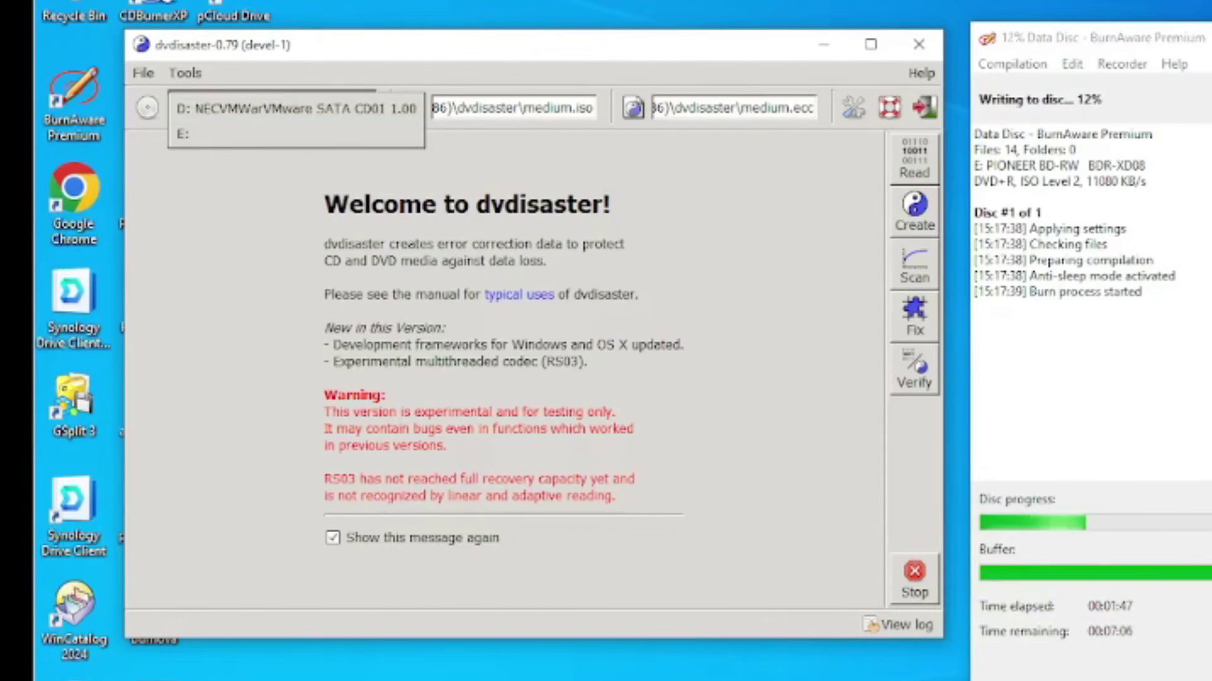
pyautogui.press('Escape')
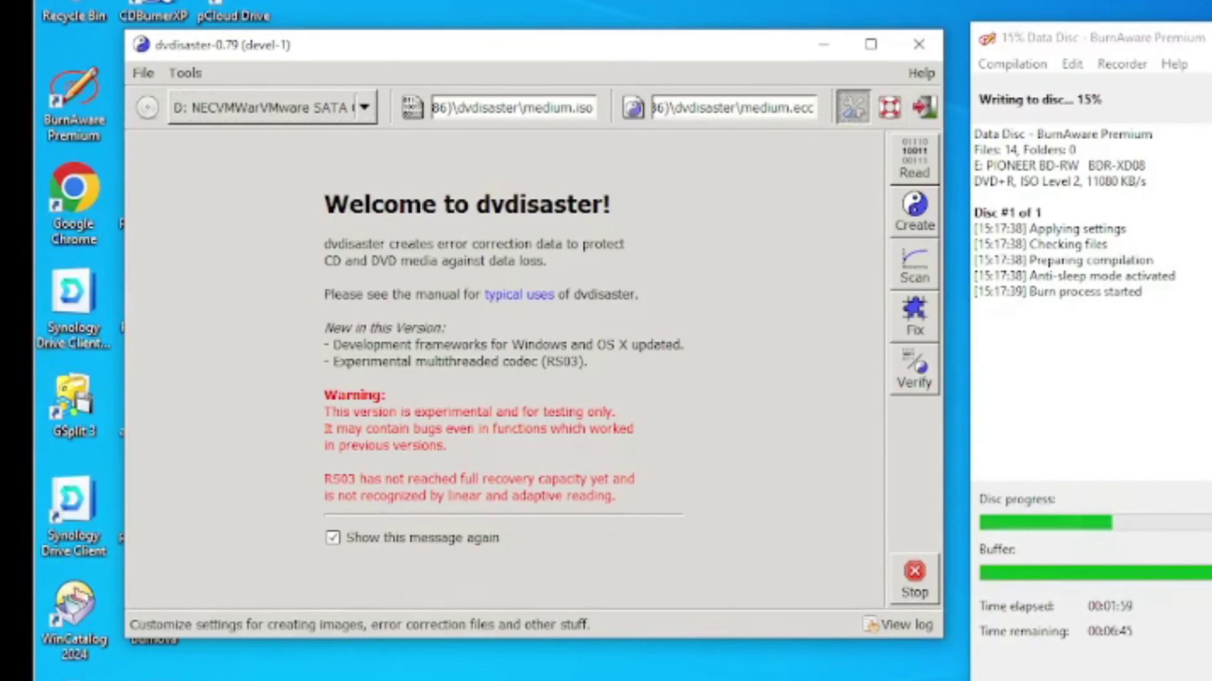
# - Set dvdisaster's error correction storage method to Multithreaded RS codec (RS03) and return to the BurnAware burn progress
pyautogui.click(854, 107)
pyautogui.moveTo(883, 167); pyautogui.dragTo(417, 37)
pyautogui.click(554, 80)
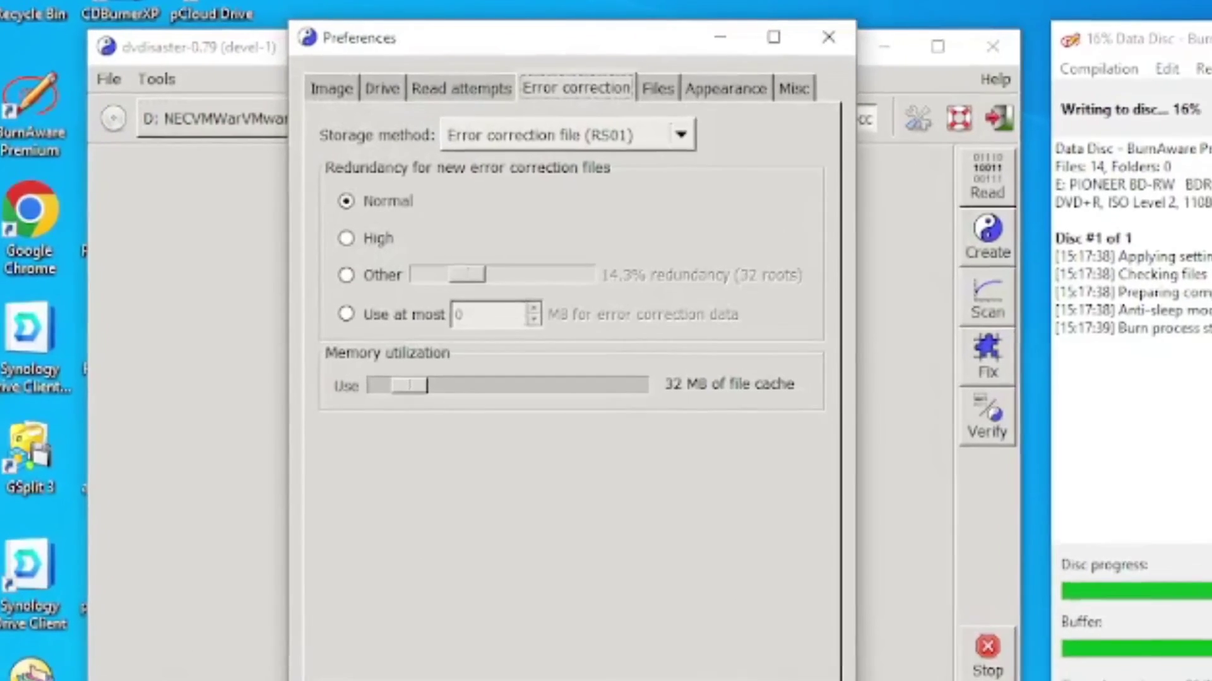
pyautogui.click(645, 122)
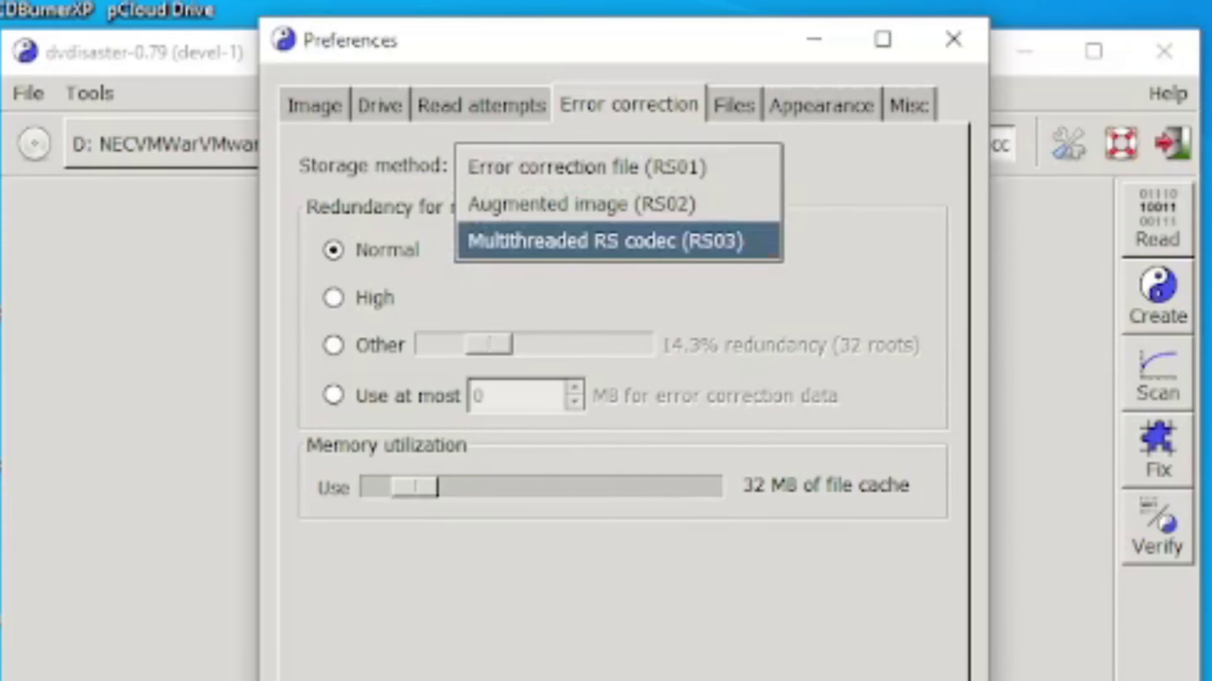
pyautogui.press('Return')
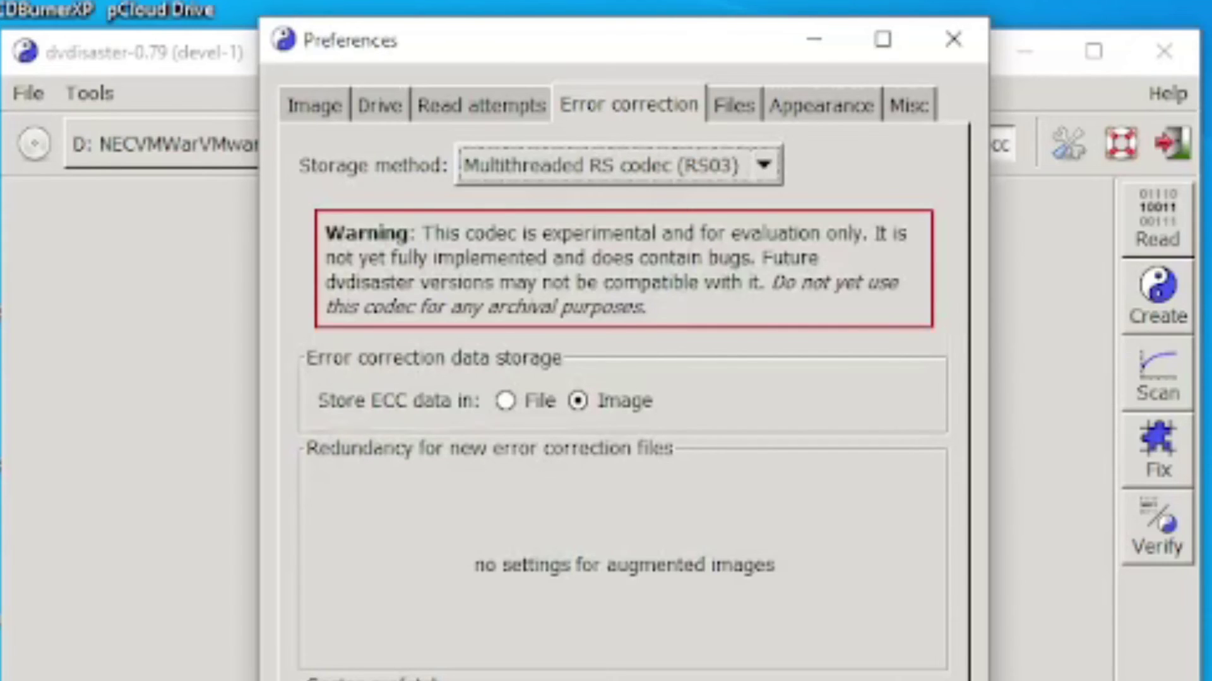
pyautogui.click(953, 39)
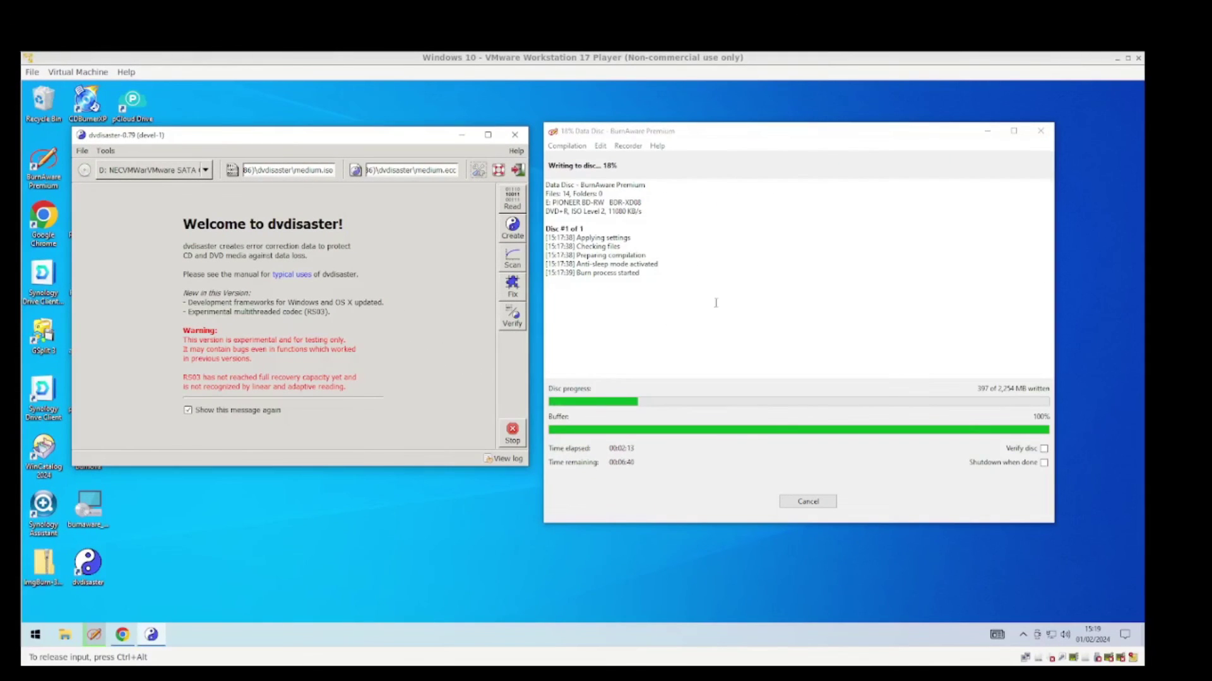
pyautogui.click(726, 344)
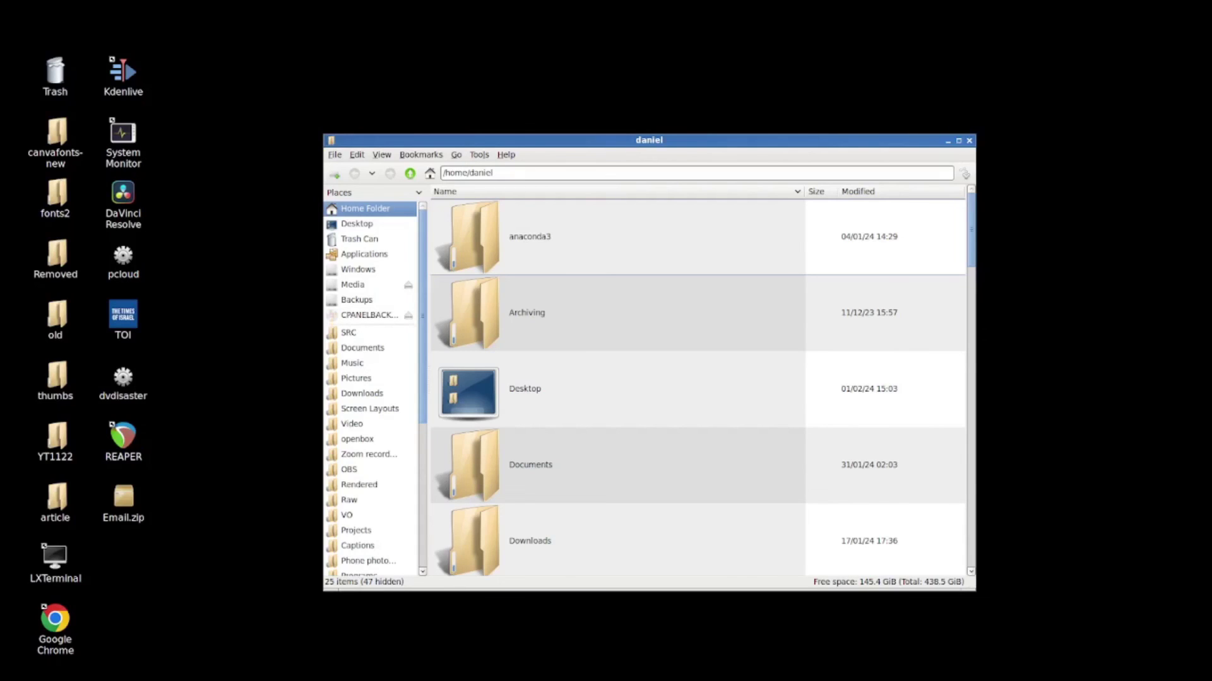
# - In the host's file manager, open the CPANELBACKUP0124 disc, dismiss the removable medium prompt, and look through the burned archives
pyautogui.click(369, 315)
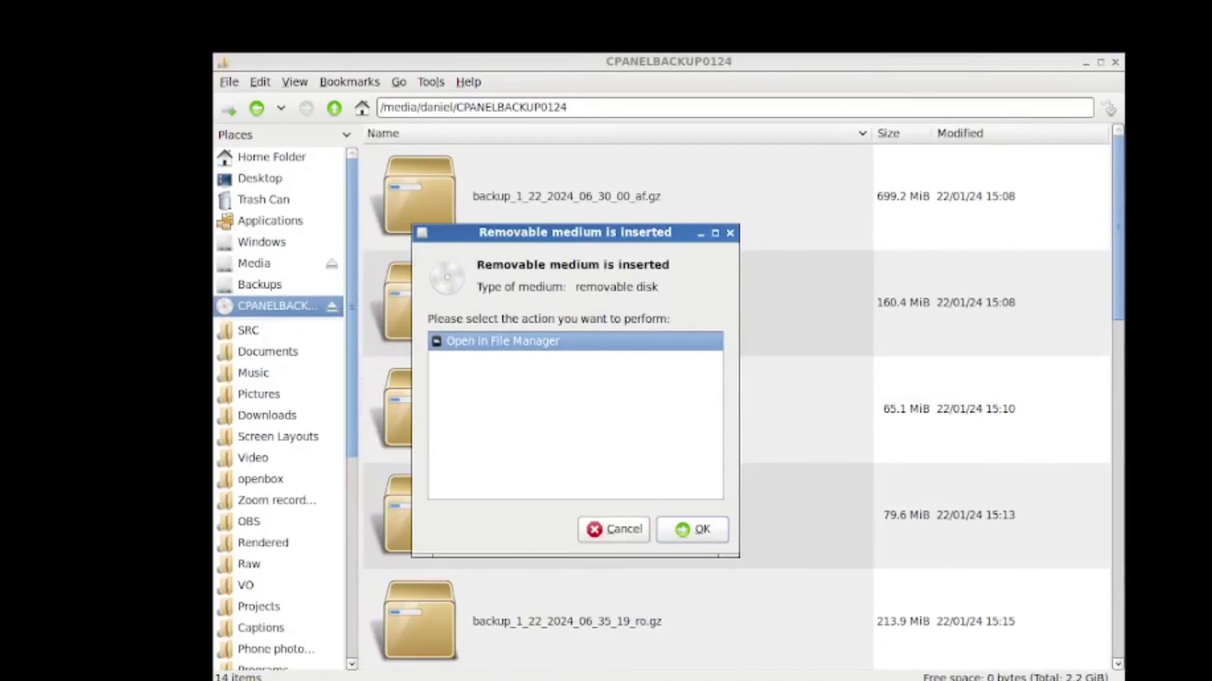
pyautogui.press('Escape')
pyautogui.scroll(-5, 736, 404)
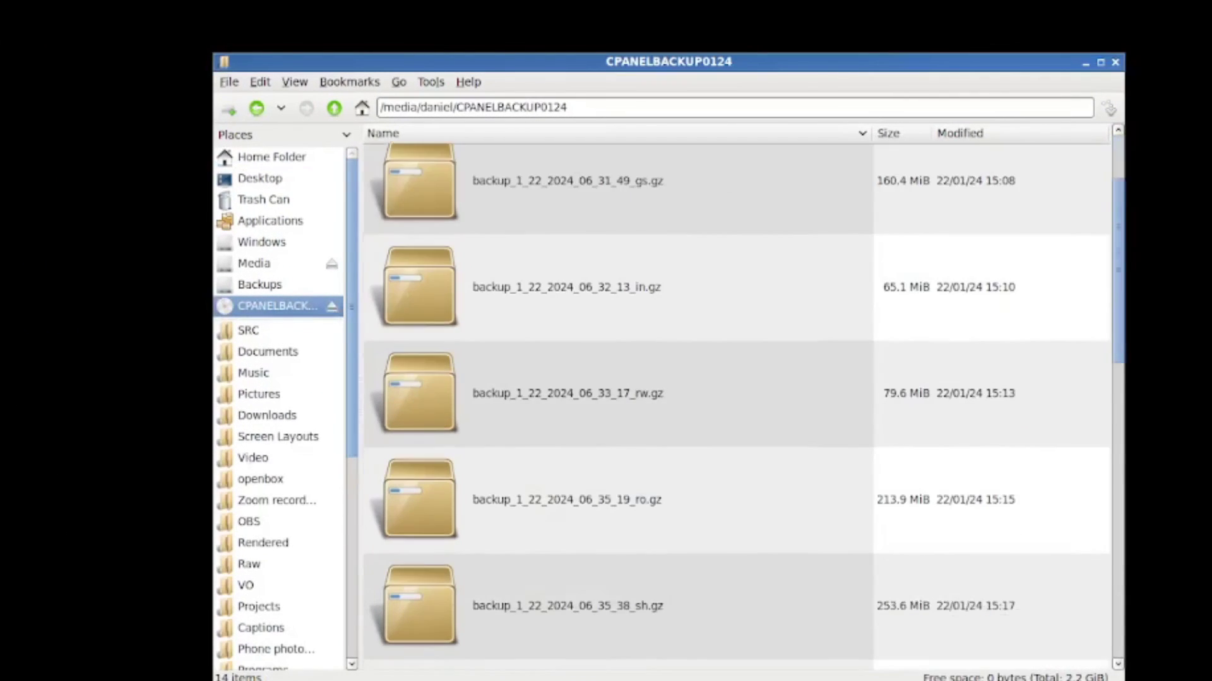
pyautogui.scroll(-5, 736, 408)
pyautogui.scroll(-1, 737, 407)
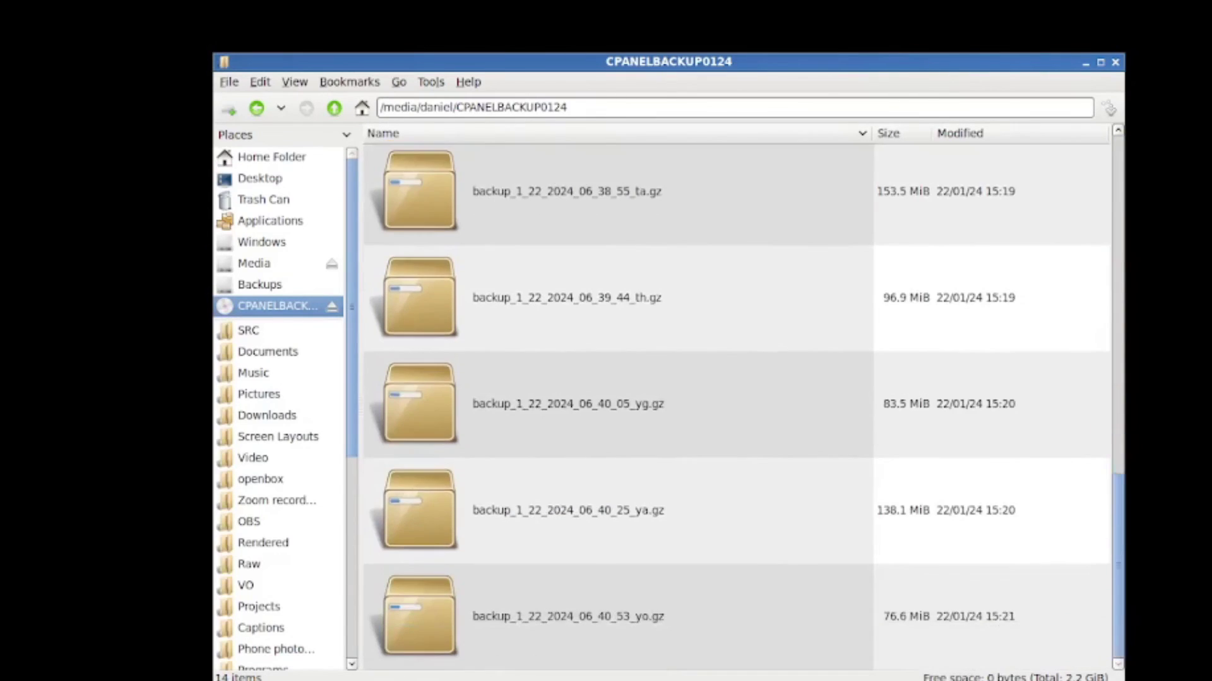
pyautogui.scroll(11, 737, 407)
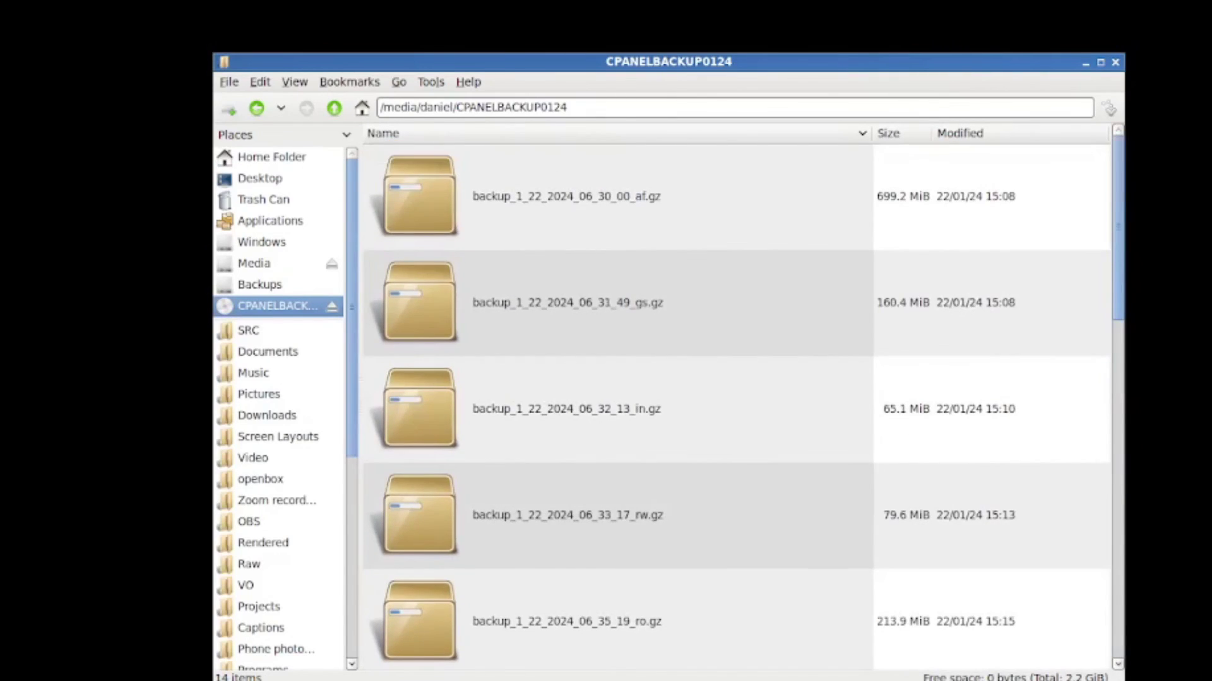